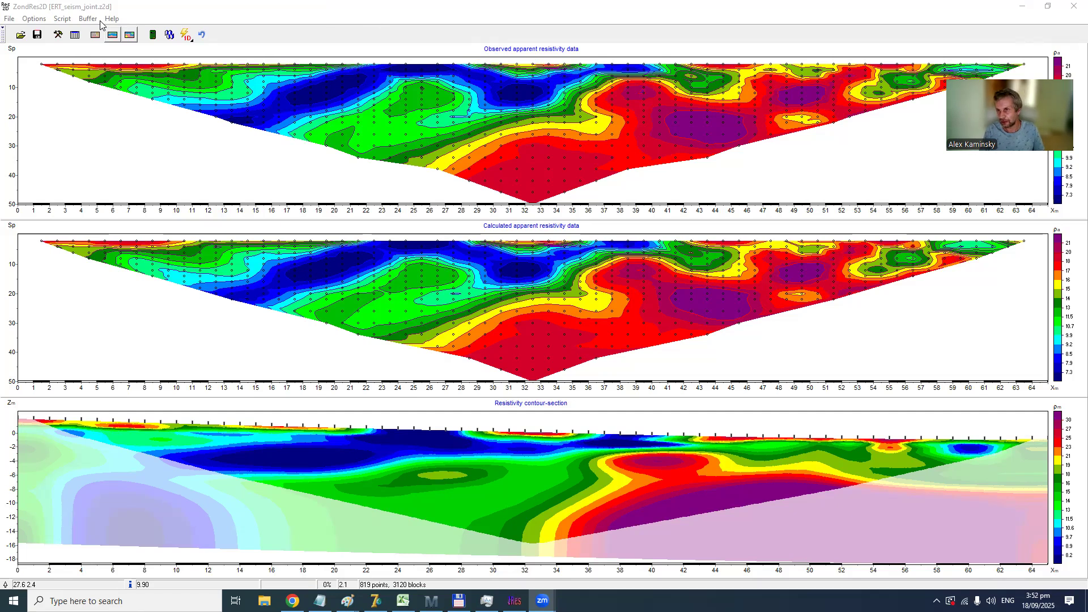
- Run the resolution analysis on the resistivity model and accept the time-consuming resolution matrix calculation
left_click(44, 20)
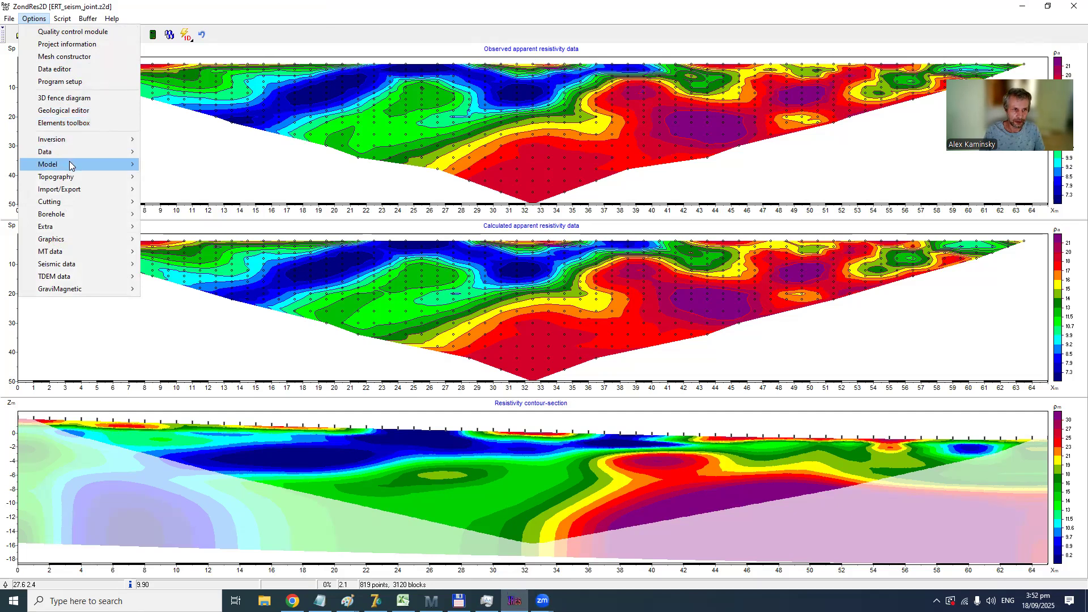
mouse_move(70, 166)
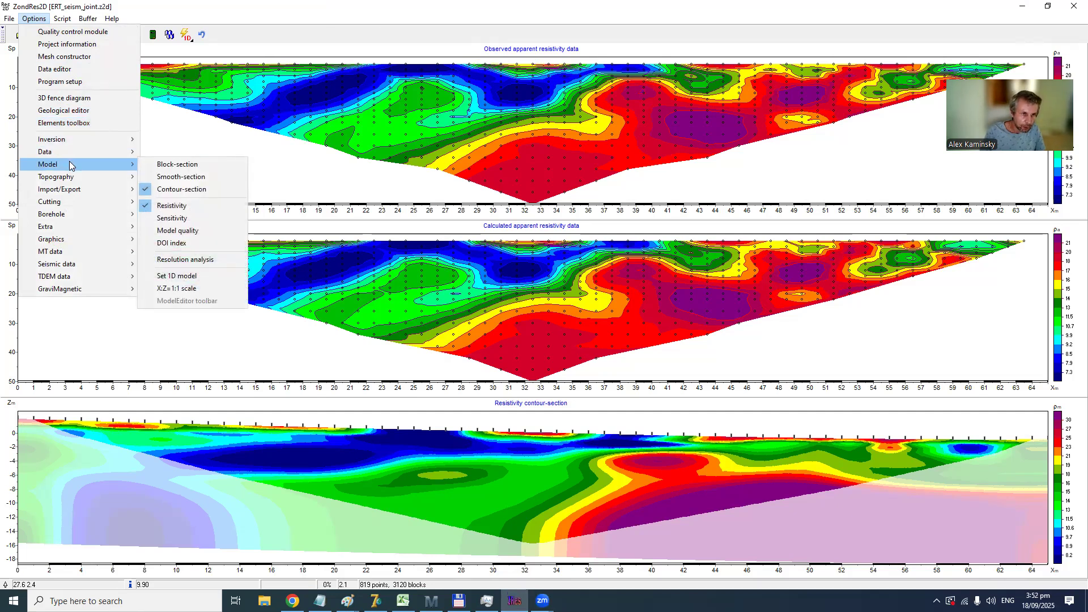
left_click(193, 262)
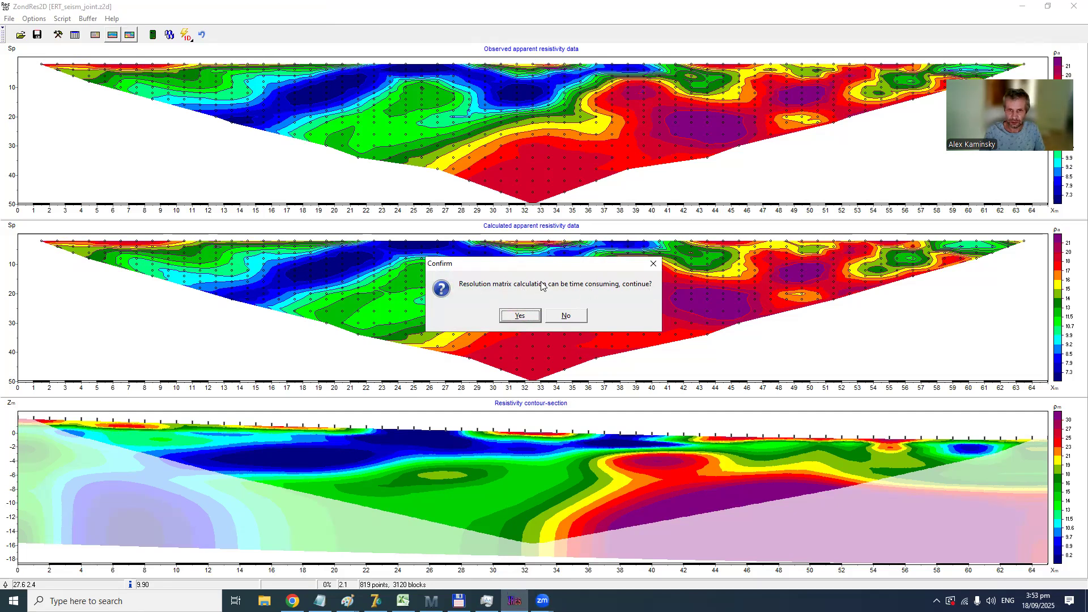
left_click(513, 319)
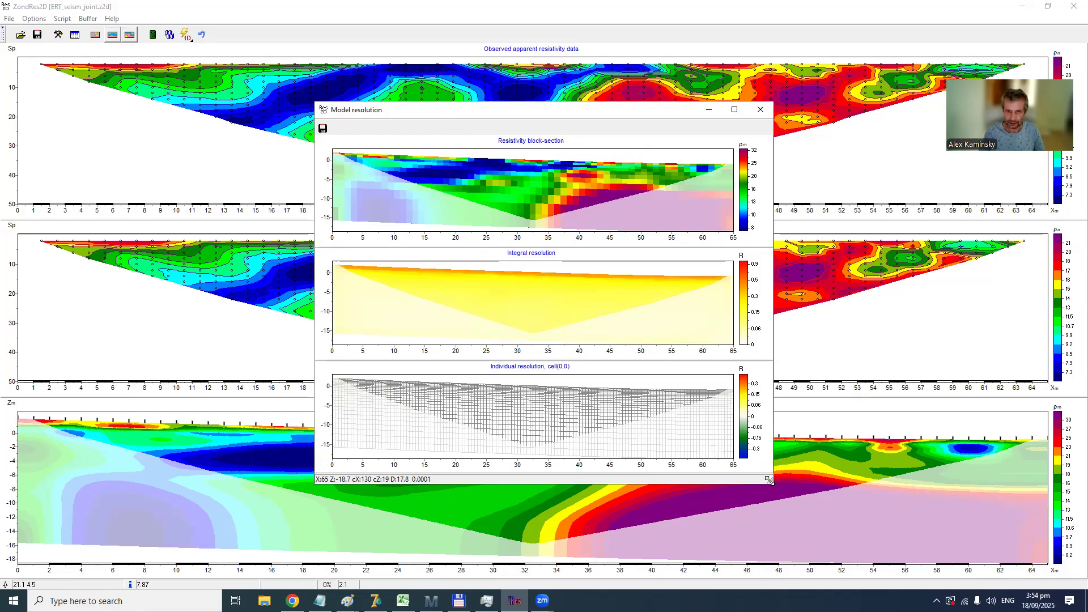
- Enlarge the Model resolution window so its three sections are displayed larger
left_click_drag(769, 480, 810, 530)
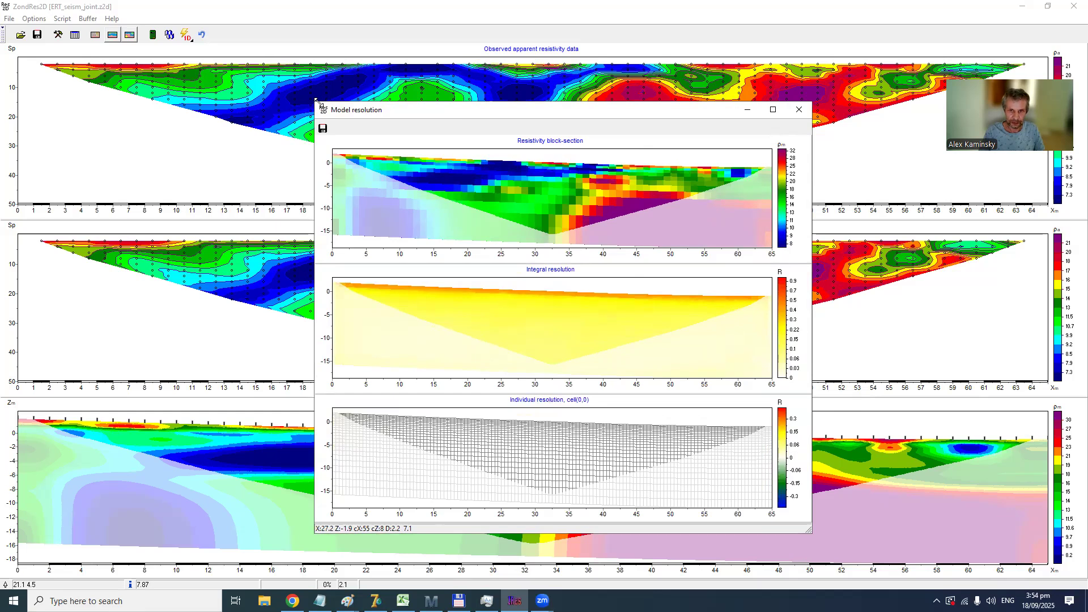
left_click_drag(317, 103, 254, 65)
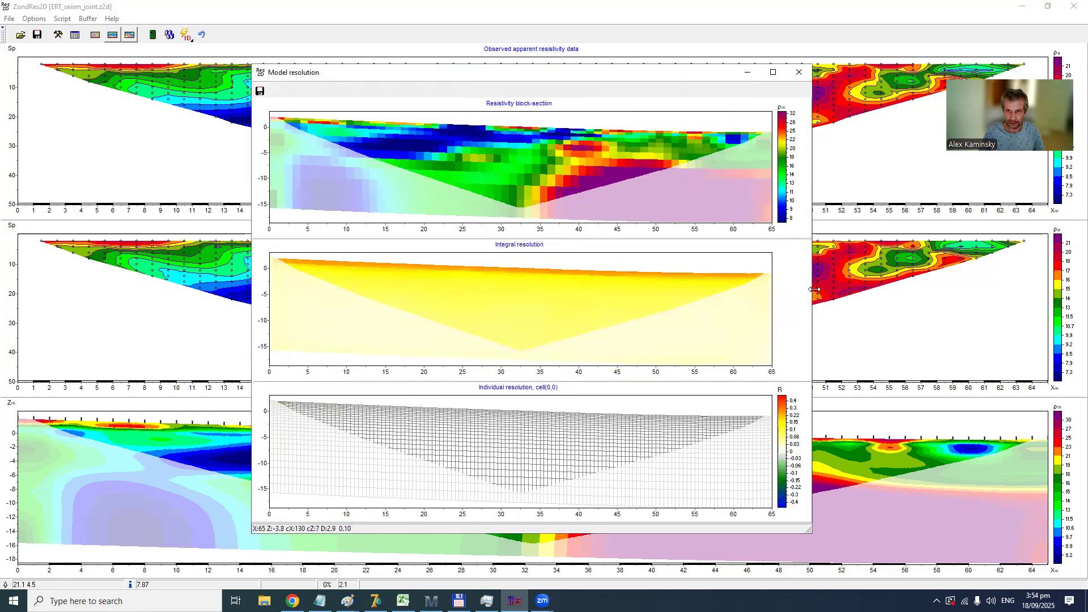
left_click_drag(830, 291, 828, 290)
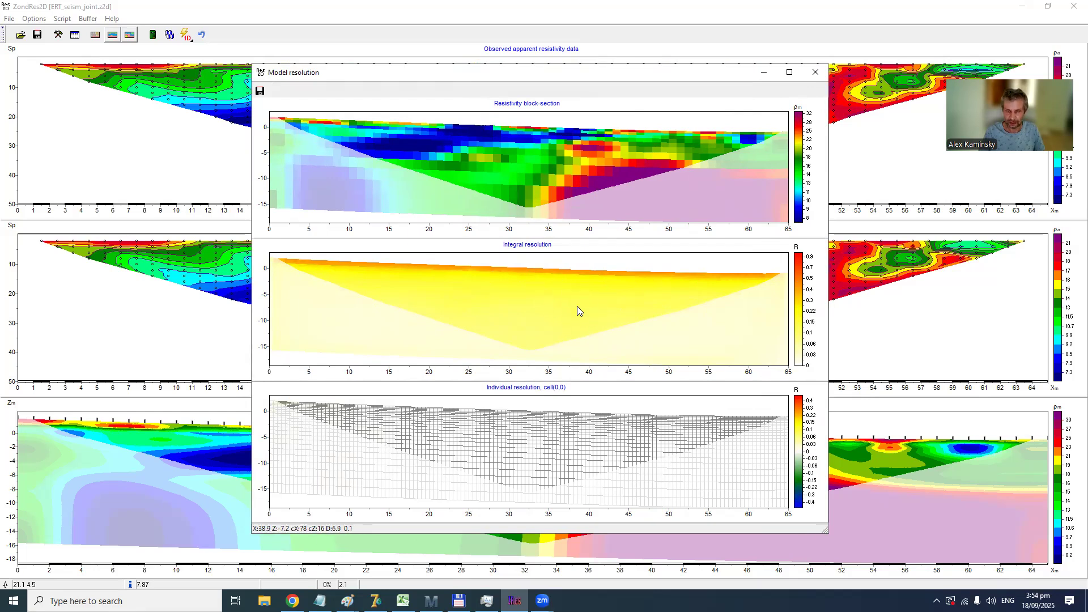
- Inspect the individual resolution of central cells between about X 30 and 35 m, moving from mid-depth up to the surface
left_click(514, 434)
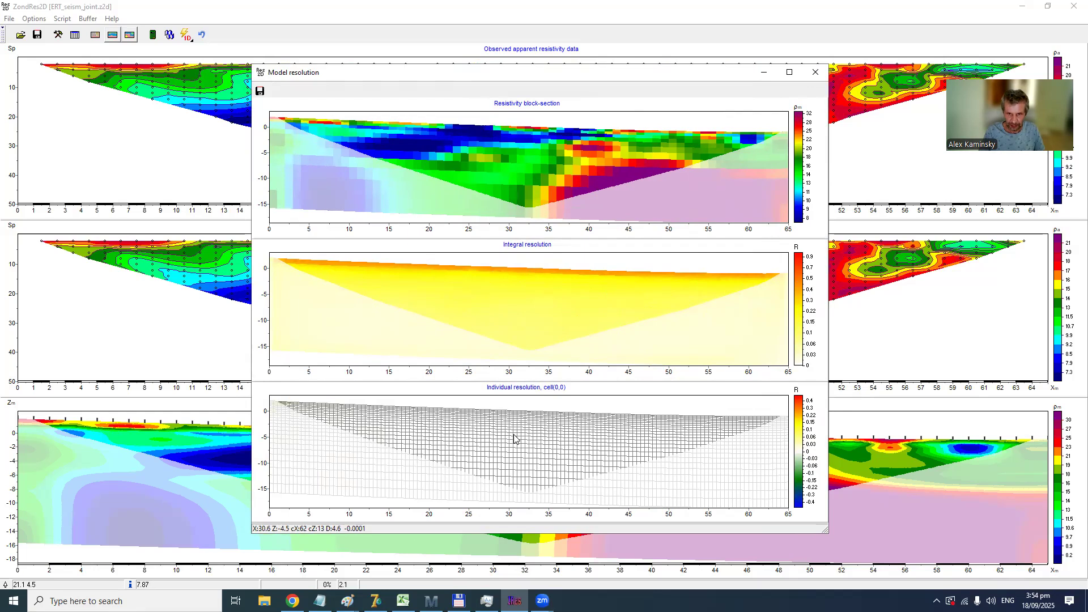
left_click(518, 420)
left_click(531, 416)
left_click(538, 411)
left_click(550, 411)
- Enlarge the individual resolution plot and inspect shallow cells around X 38 to 43 m, plus deeper central cells
left_click_drag(549, 381, 591, 290)
left_click(574, 342)
left_click(613, 346)
left_click(612, 347)
left_click(606, 348)
left_click(599, 351)
left_click(598, 350)
left_click(532, 394)
left_click(523, 450)
left_click(520, 409)
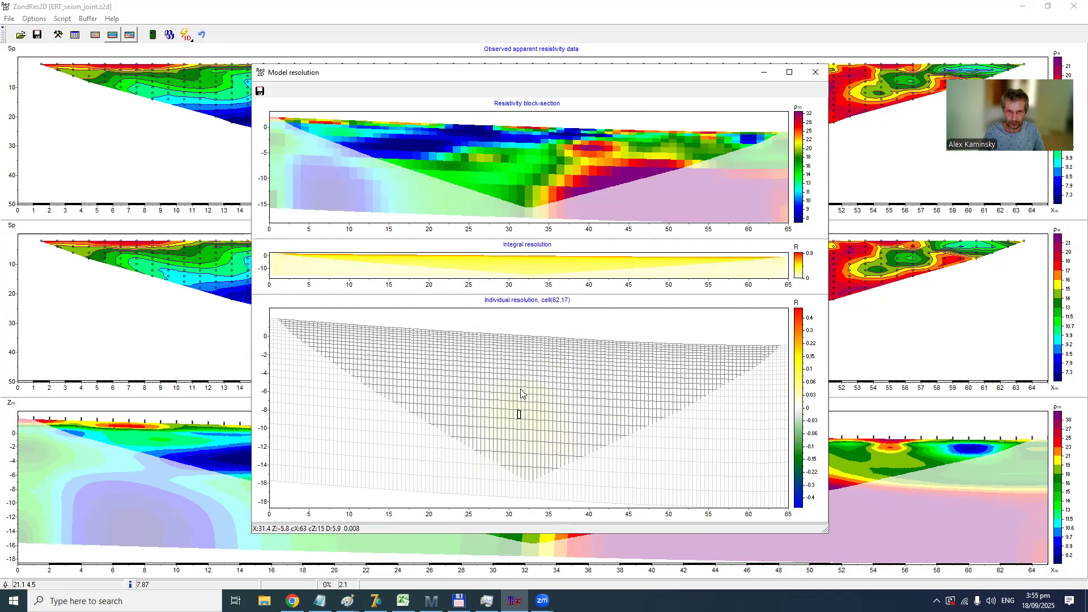
- Inspect the individual resolution of cells from the section's centre up to the surface near X 22 to 24 m
left_click(509, 367)
left_click(475, 348)
left_click(449, 340)
left_click(451, 337)
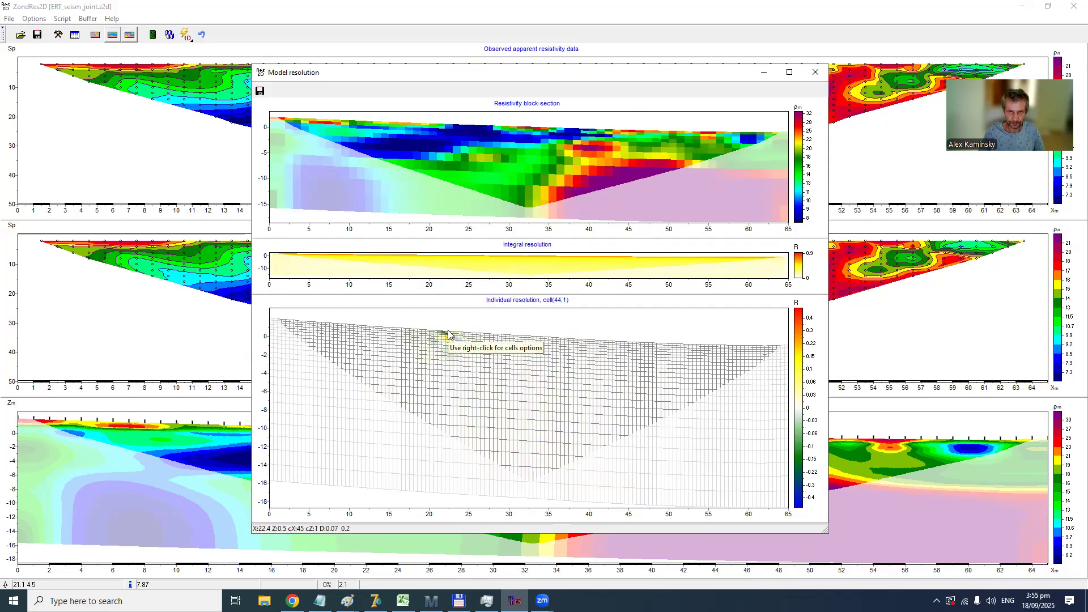
left_click(460, 335)
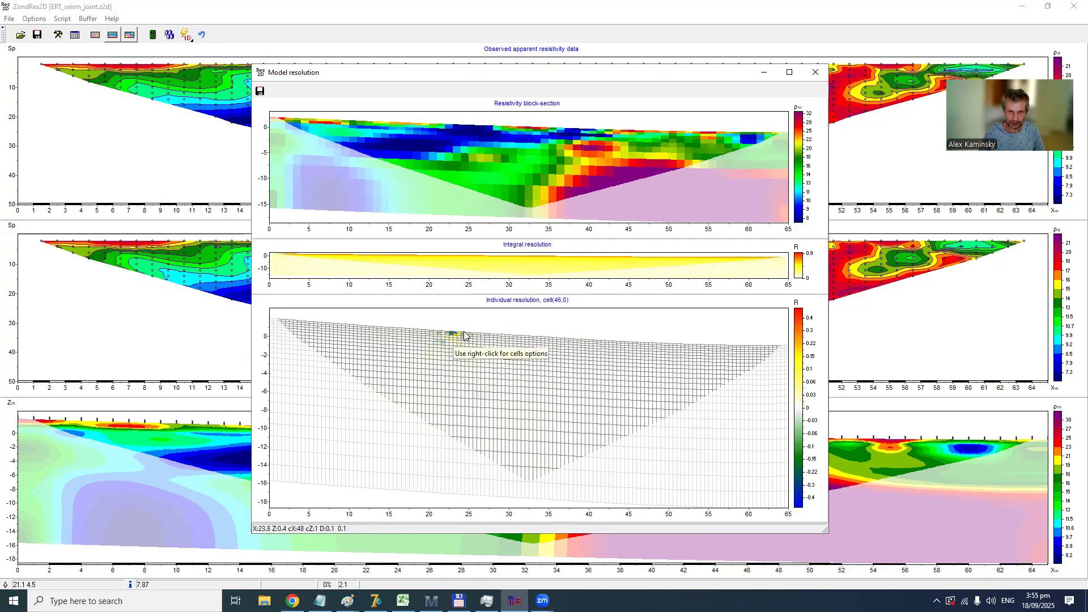
- Inspect the individual resolution of progressively deeper cells down to cell (60,21), and rebalance the heights of the resolution plots
left_click(471, 343)
left_click(472, 356)
left_click(479, 375)
left_click(487, 395)
left_click(495, 423)
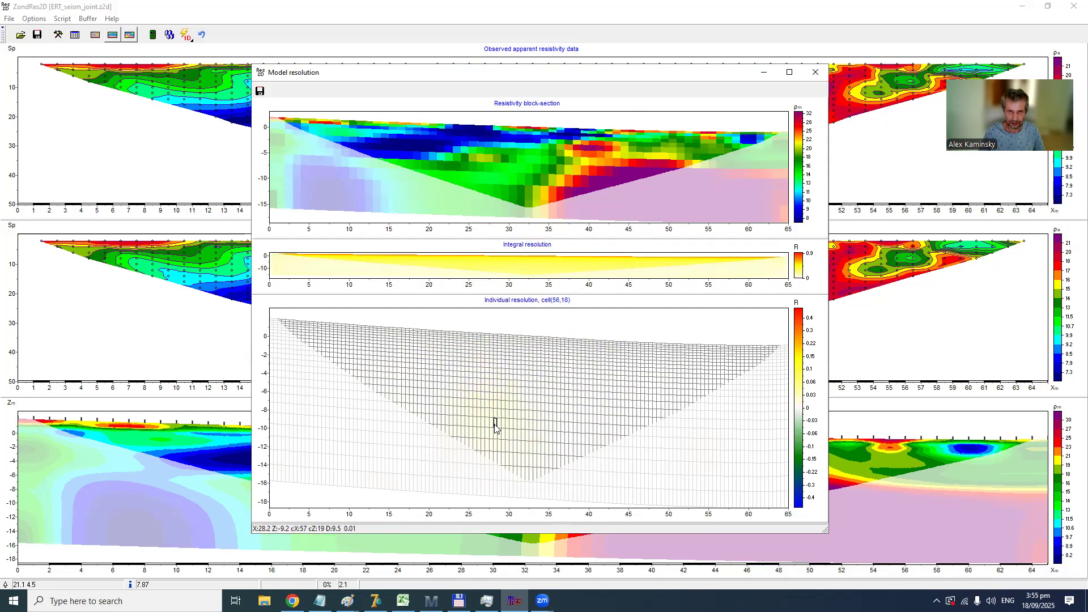
left_click(504, 448)
left_click(511, 459)
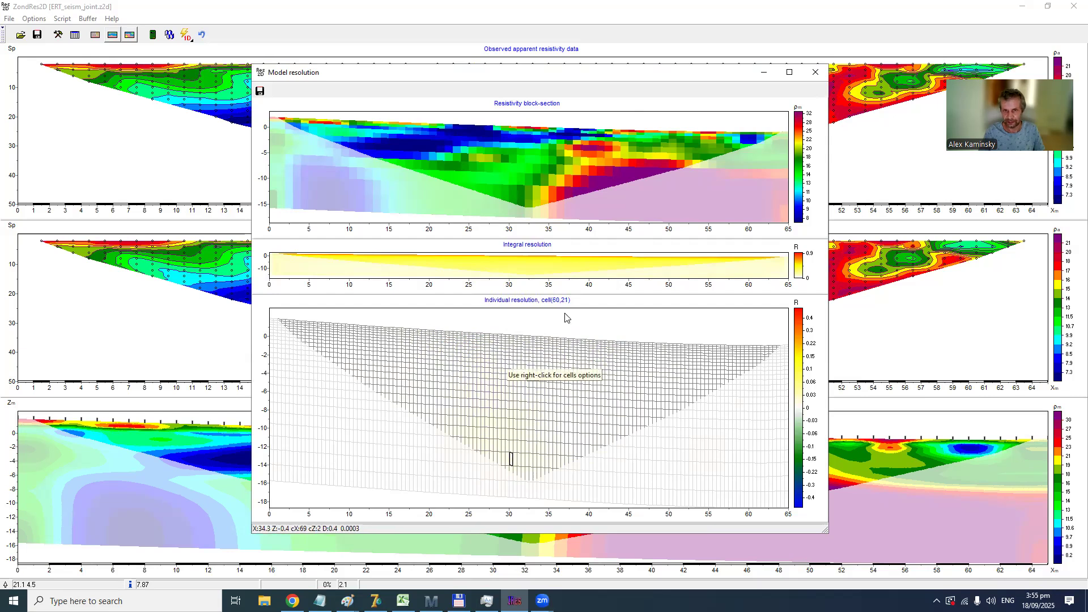
left_click_drag(562, 295, 576, 386)
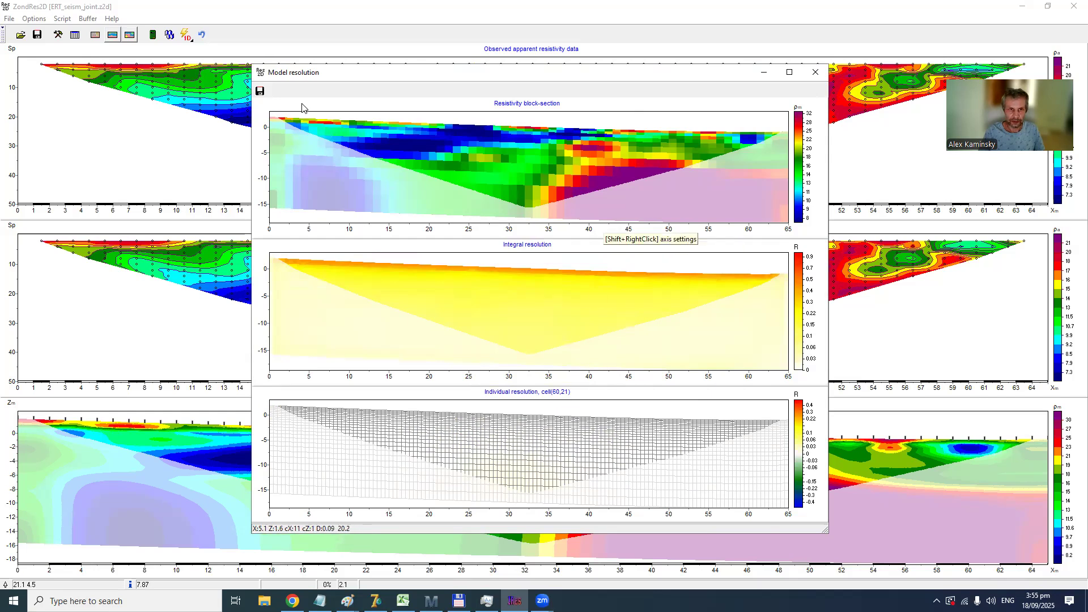
- Review the file types available for saving the resolution results, cancel the save and close the Model resolution window
left_click(260, 91)
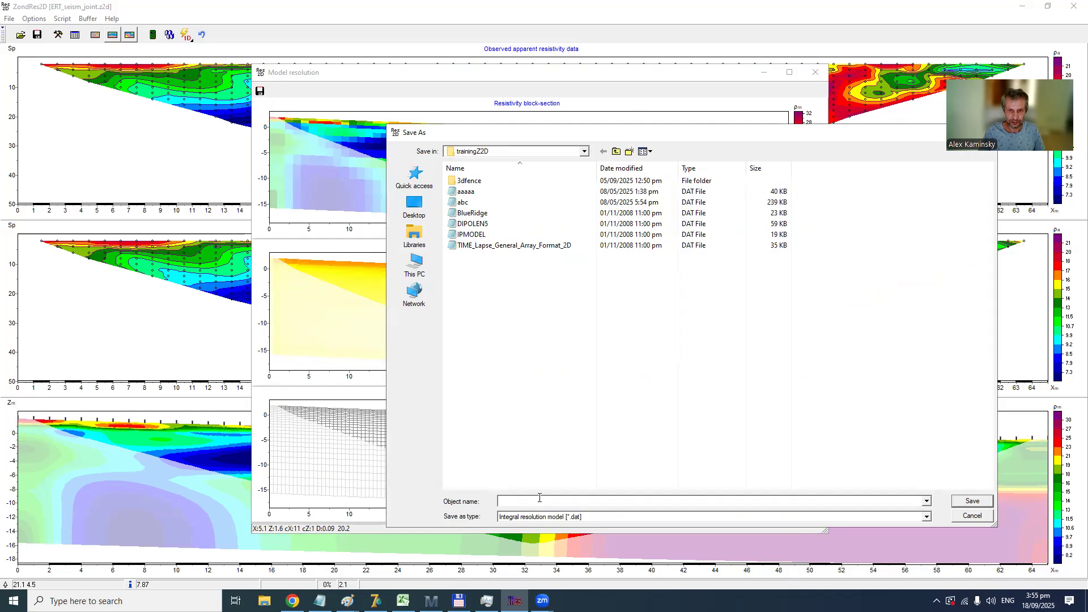
left_click(543, 517)
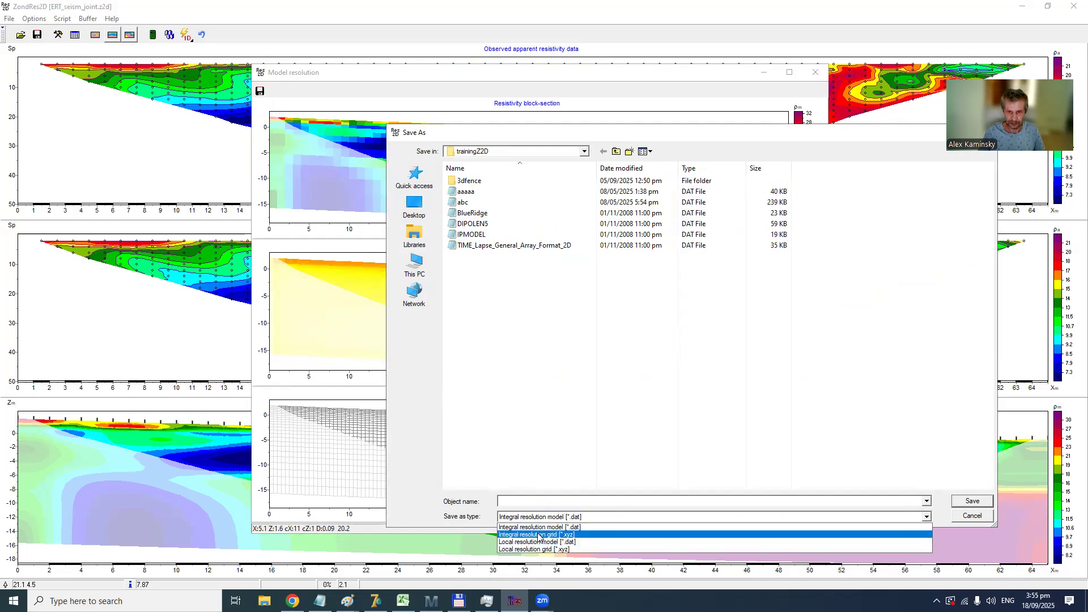
left_click(601, 513)
left_click(963, 515)
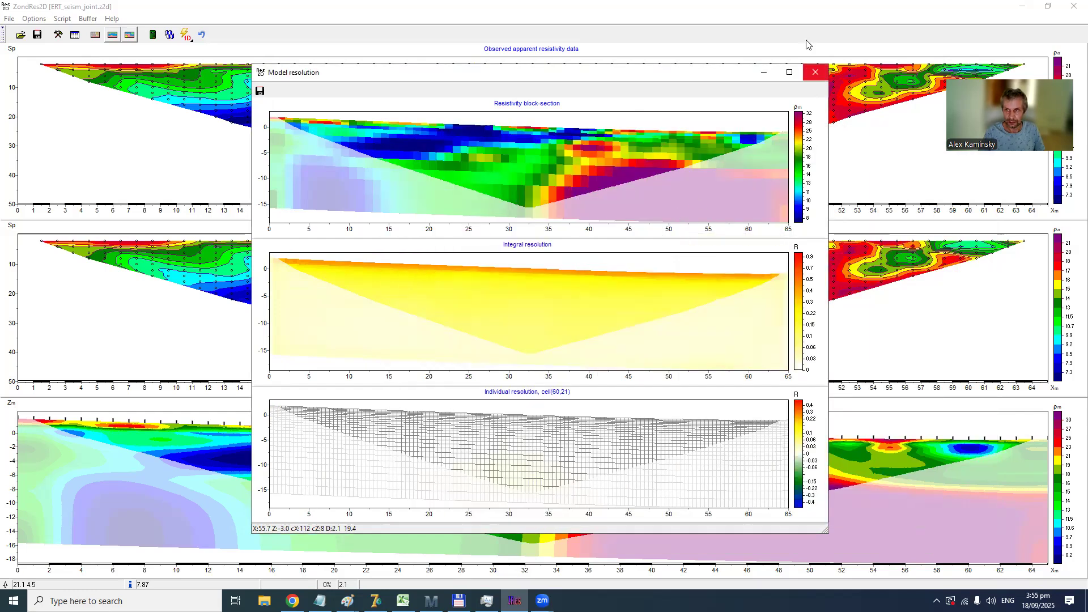
left_click(815, 72)
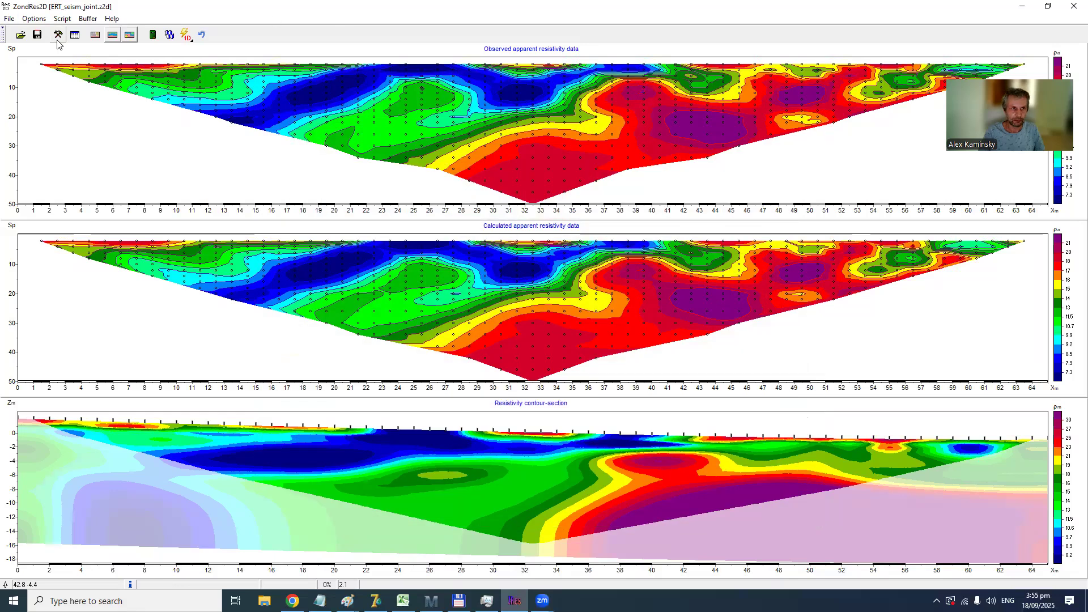
- Set the cell grouping width to 2 for all layers in the model settings
left_click(58, 36)
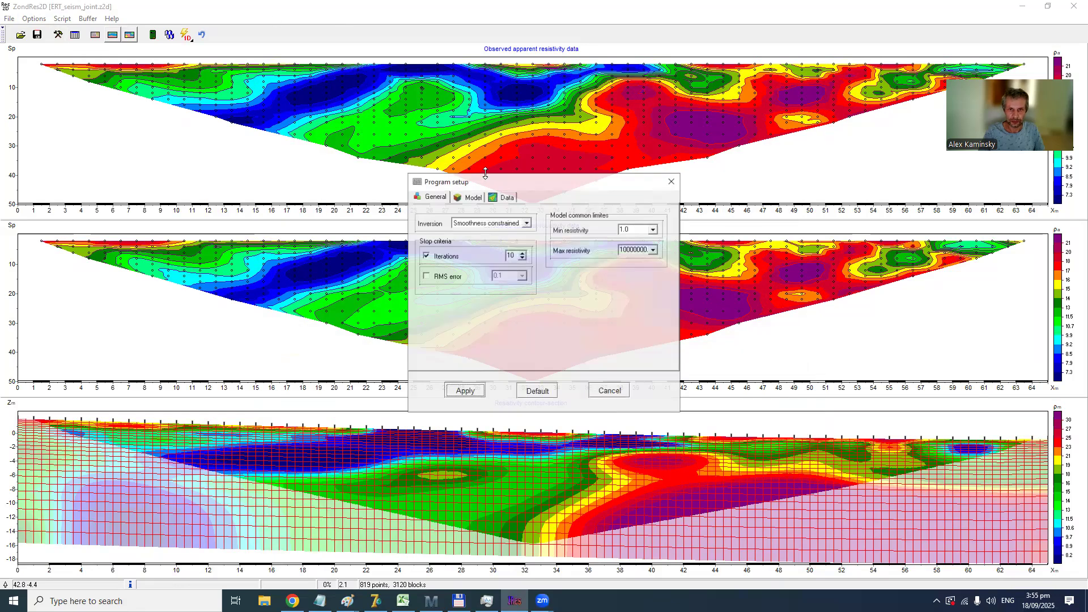
left_click(475, 197)
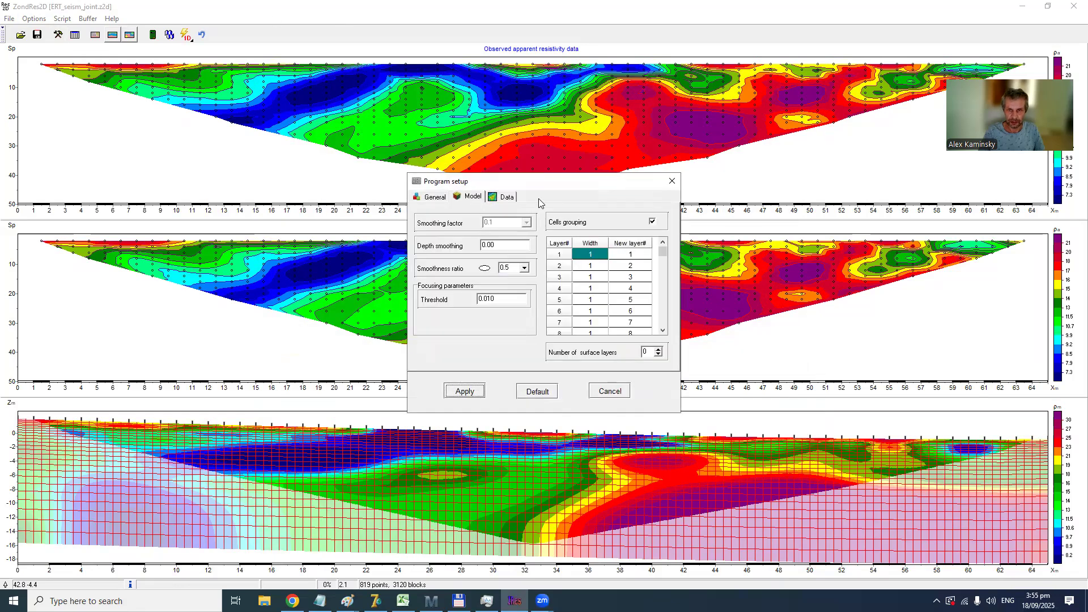
right_click(590, 258)
type("2")
left_click(515, 317)
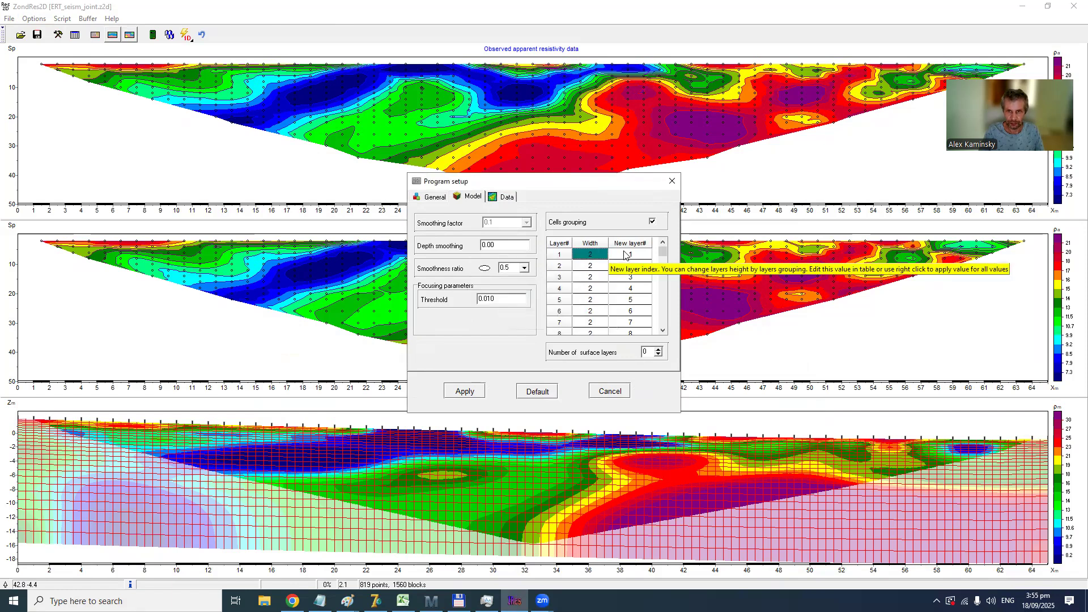
- Group the model layers in pairs by applying a new-layer value of 2 to all layers, and apply the setup
right_click(626, 254)
type("2")
left_click(518, 318)
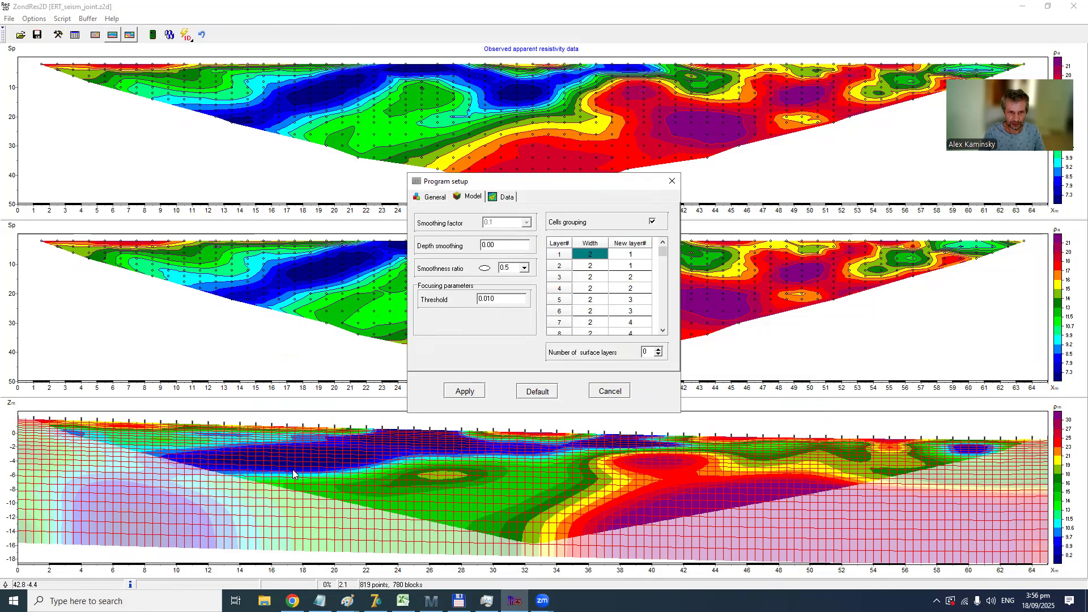
left_click(464, 390)
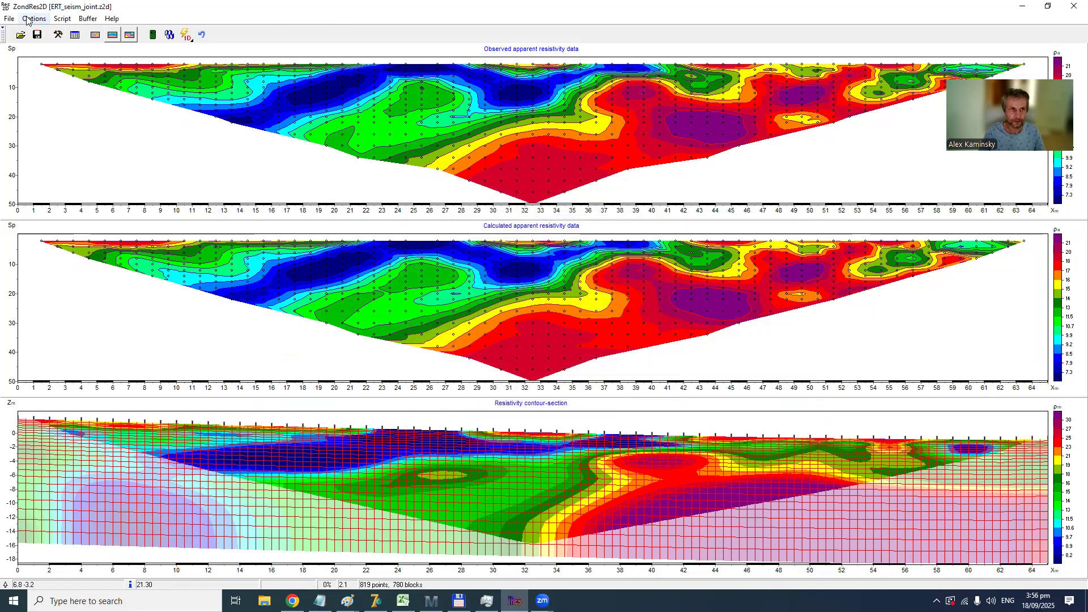
- Rerun the resolution analysis with the grouped cells, recalculating the resolution matrix
left_click(34, 19)
mouse_move(84, 142)
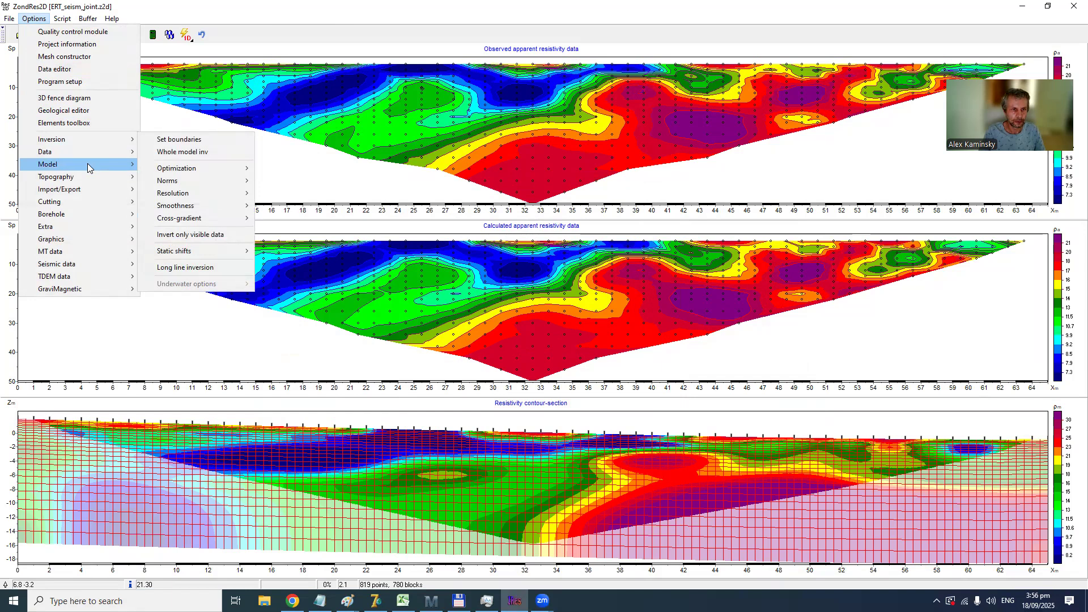
mouse_move(87, 164)
left_click(199, 260)
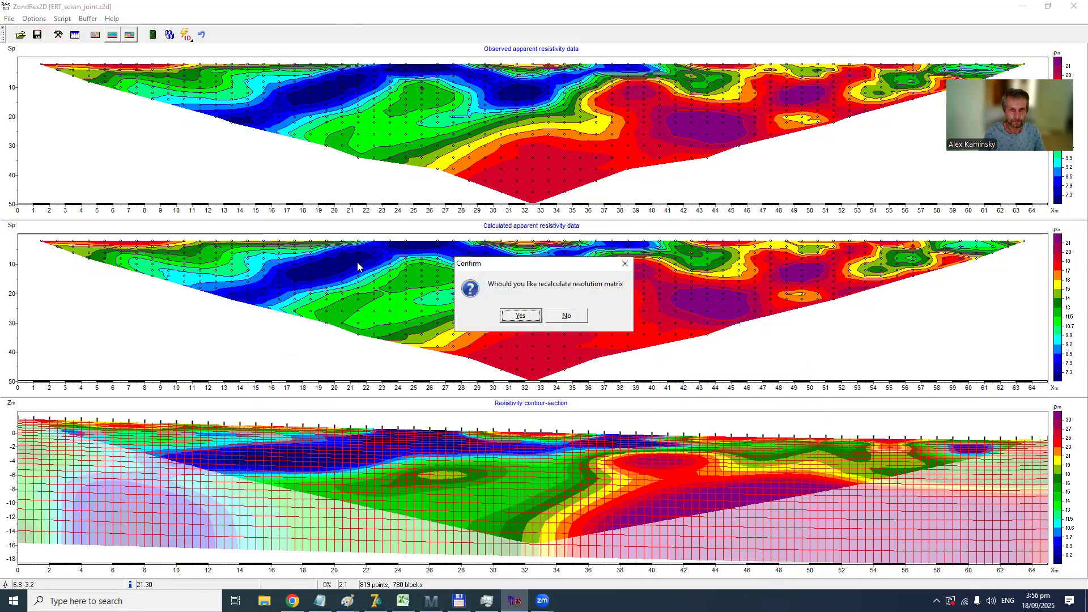
left_click(509, 315)
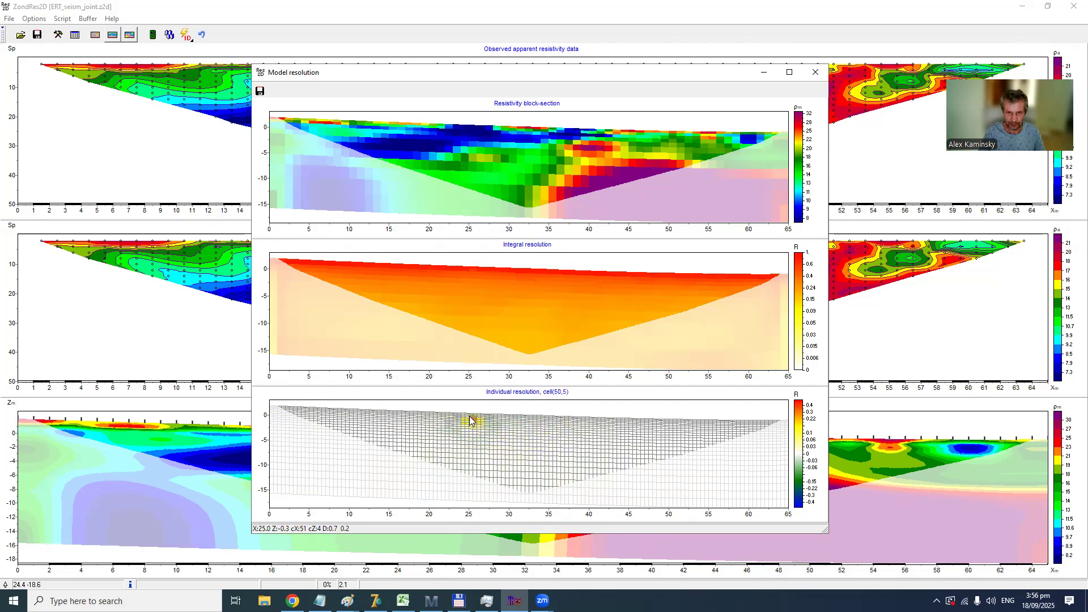
- Inspect the recalculated individual resolution of cells from mid-depth near X 25 m up to the surface near X 32 m
left_click(471, 447)
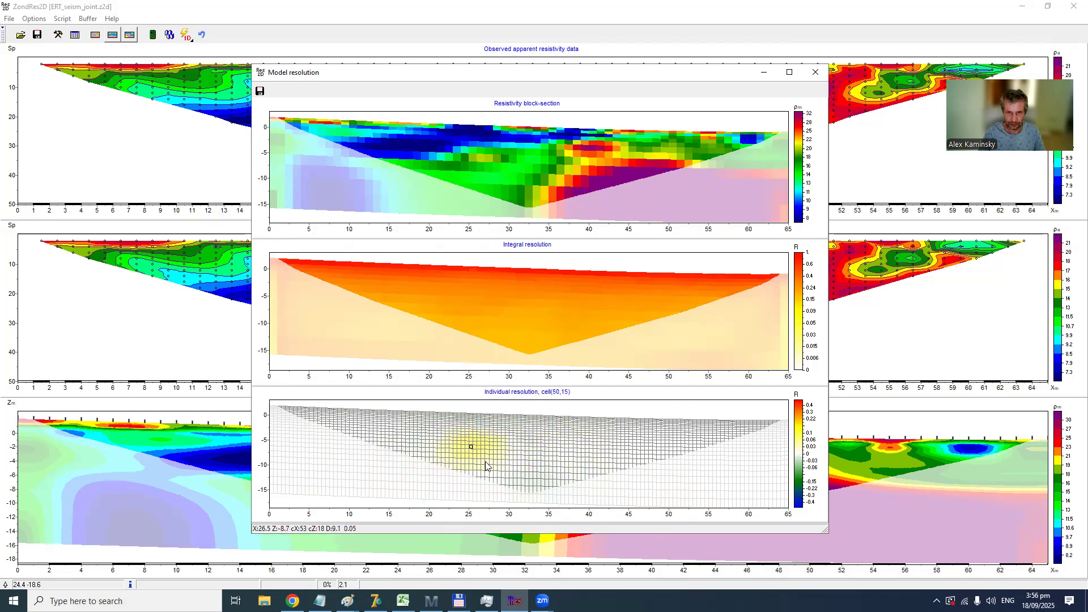
left_click(499, 432)
left_click(518, 423)
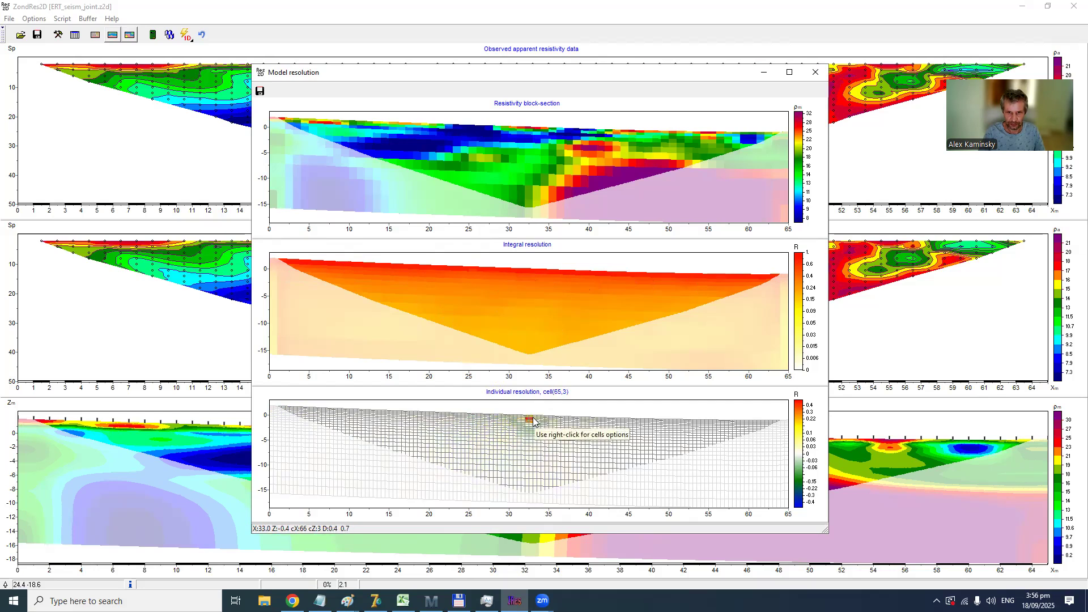
left_click(530, 419)
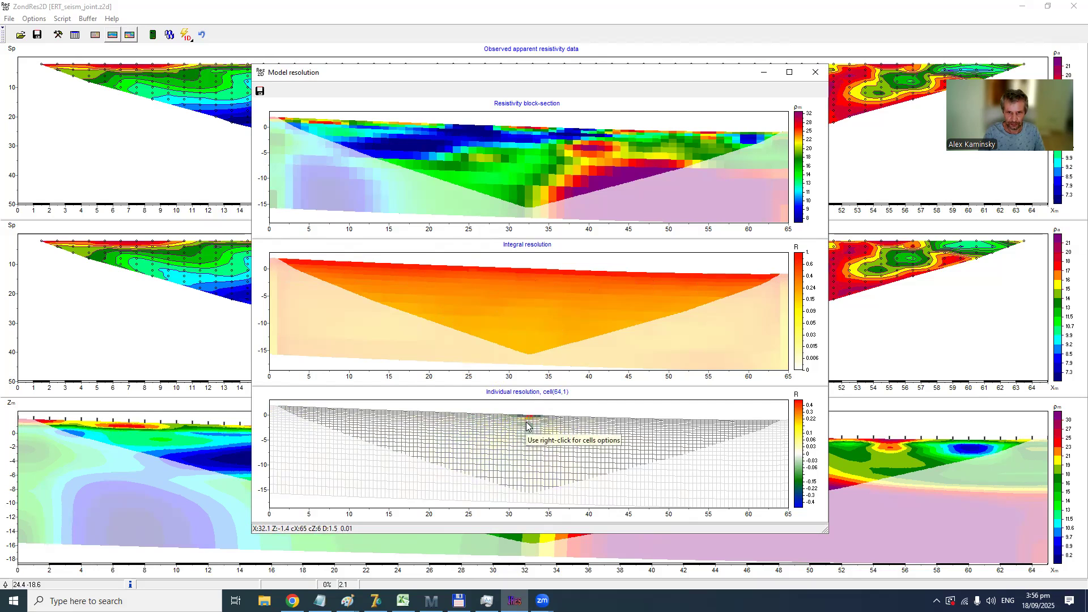
- Inspect the recalculated individual resolution down the section's centre to its deepest part, along the right flank and at cell (66,6)
left_click(527, 428)
left_click(527, 433)
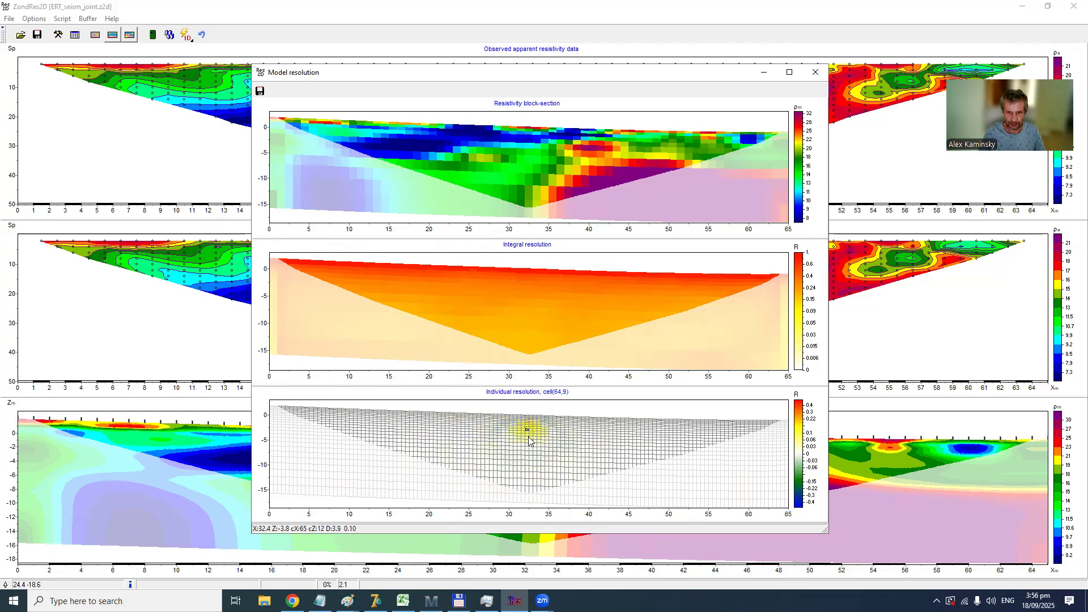
left_click(526, 442)
left_click(526, 461)
left_click(527, 476)
left_click(570, 470)
left_click(603, 439)
left_click(535, 424)
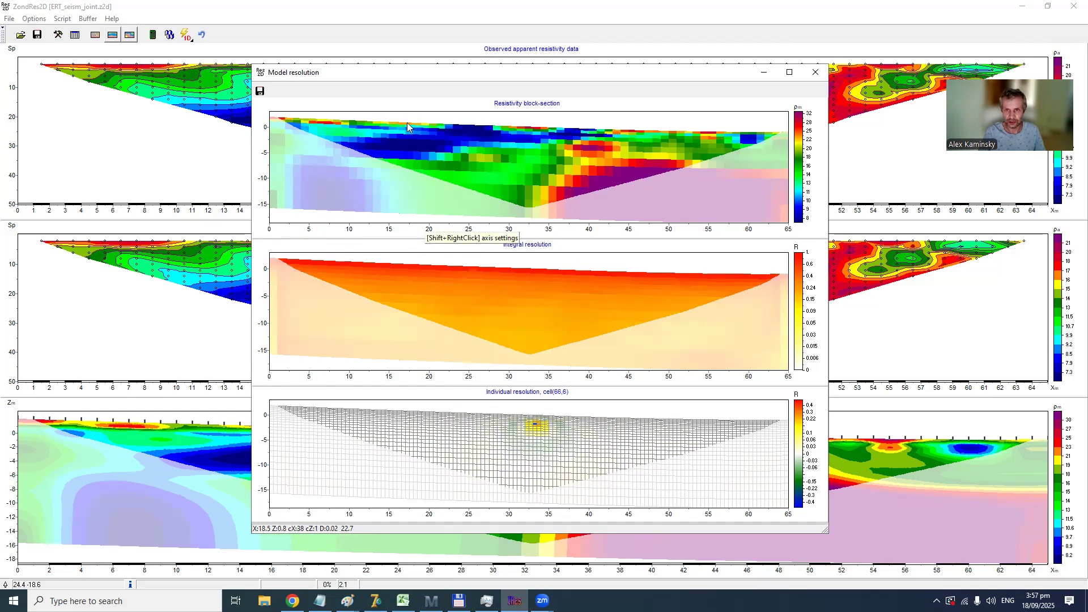
- Set the Integral resolution colour scale to its automatic range, try it without log scale, and restore log scale
right_click(797, 282)
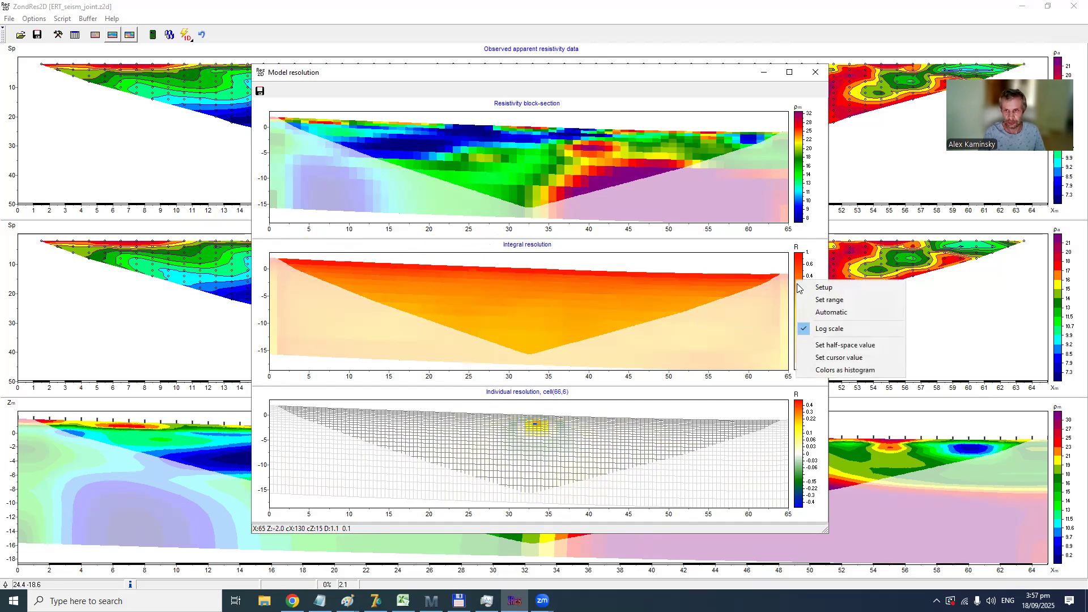
left_click(821, 314)
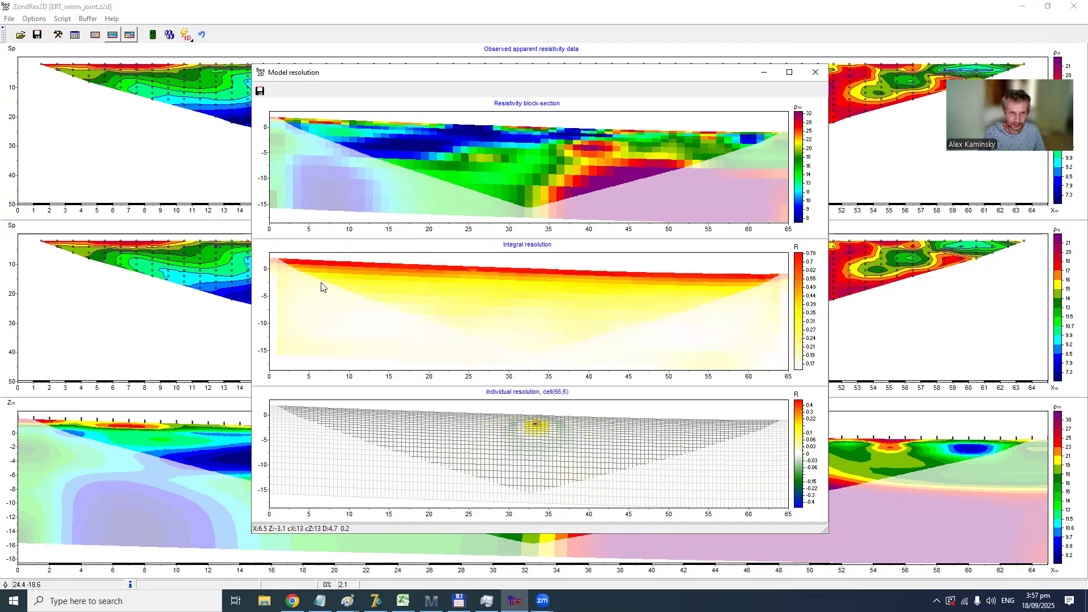
right_click(796, 295)
left_click(825, 340)
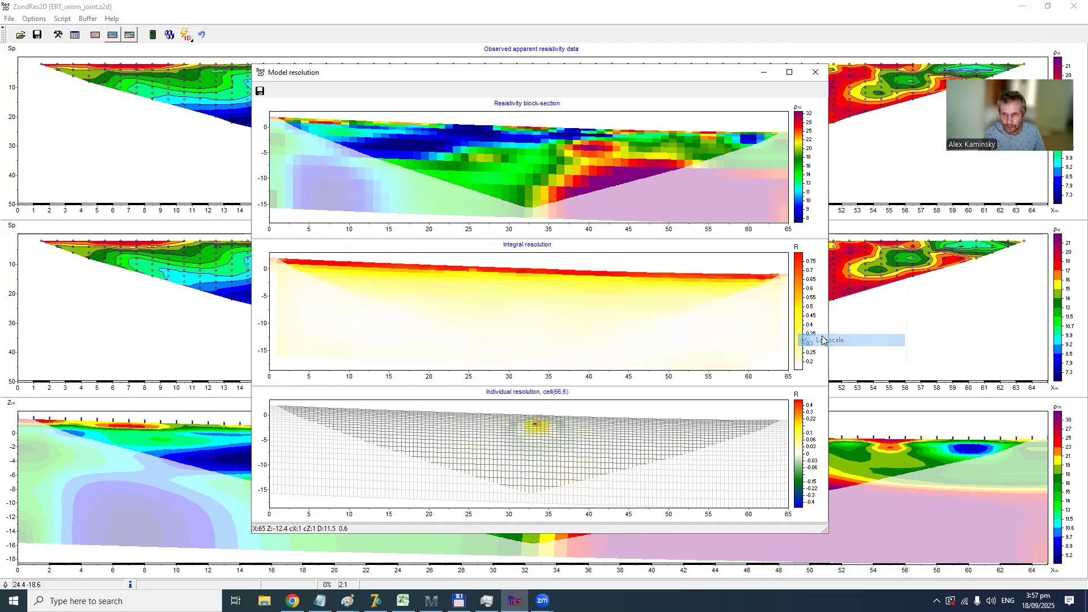
right_click(799, 298)
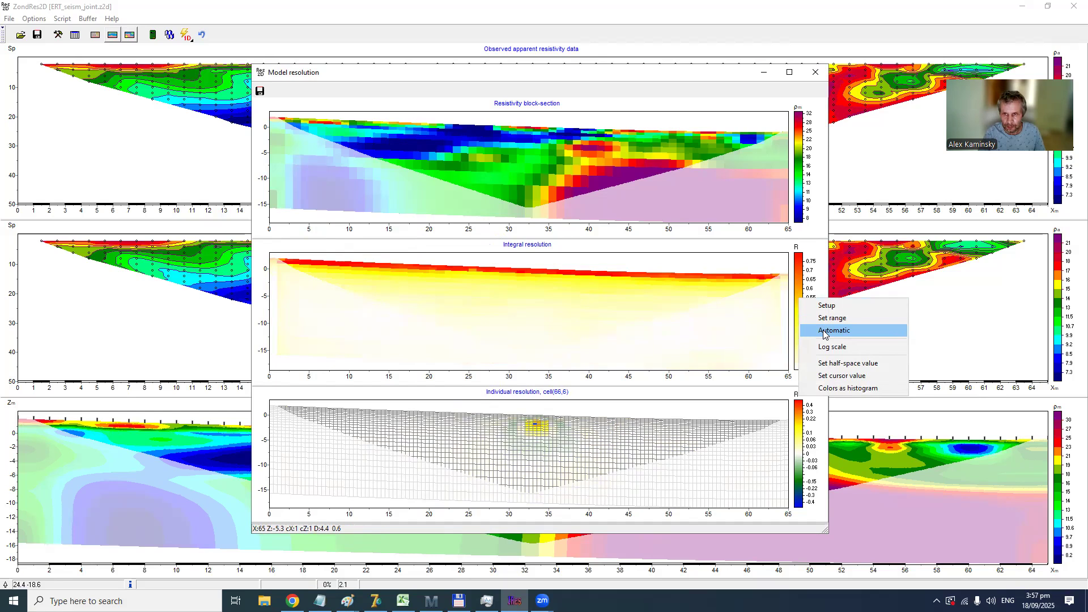
left_click(827, 346)
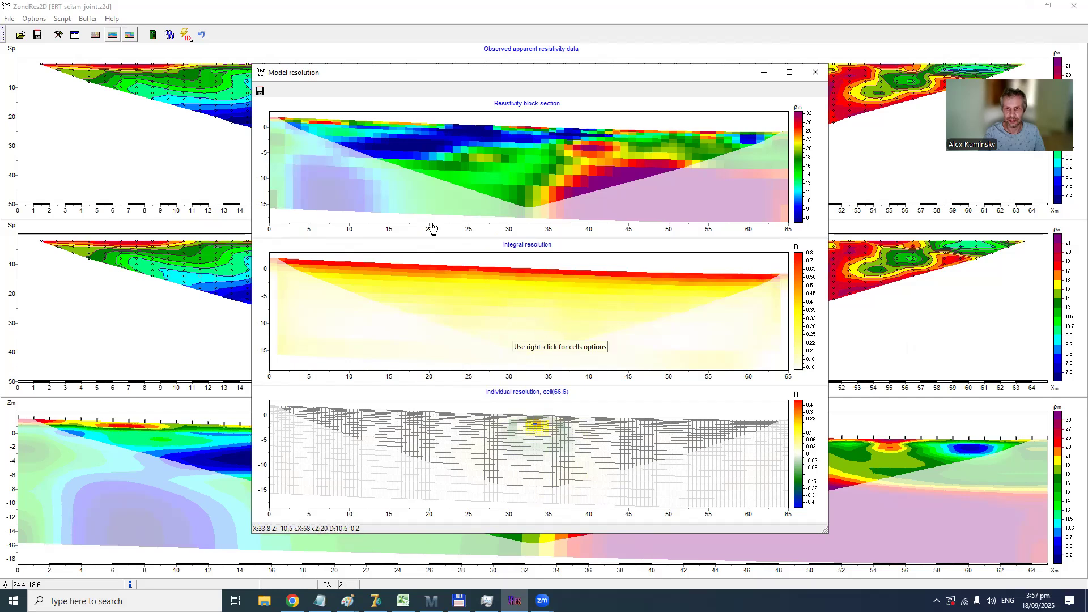
- Change the Integral resolution section's colour palette to Res2dinv and apply the model setup
right_click(797, 277)
left_click(810, 282)
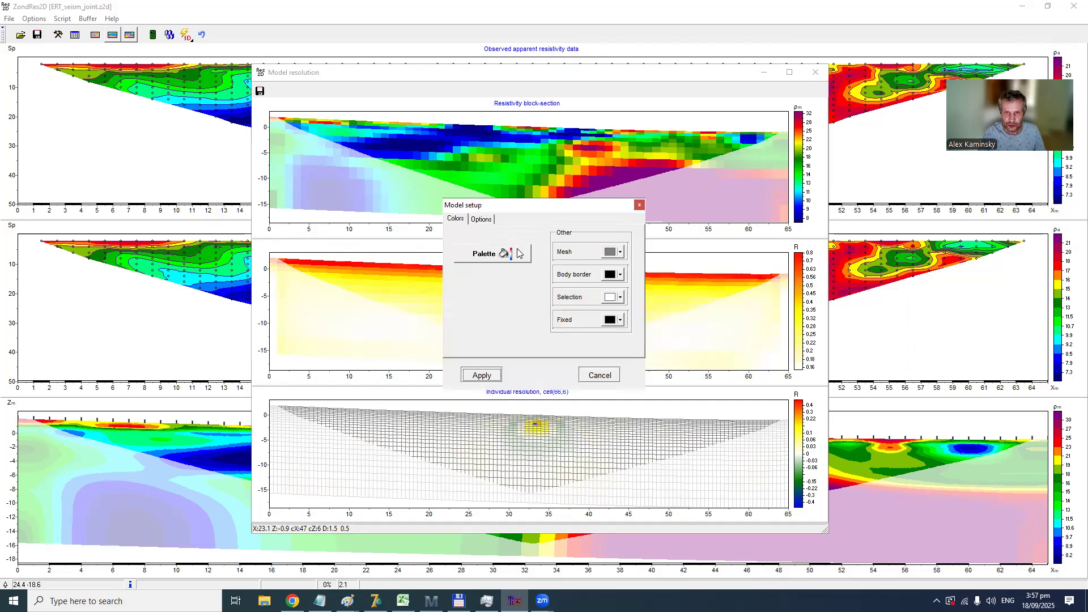
left_click(517, 254)
left_click(492, 228)
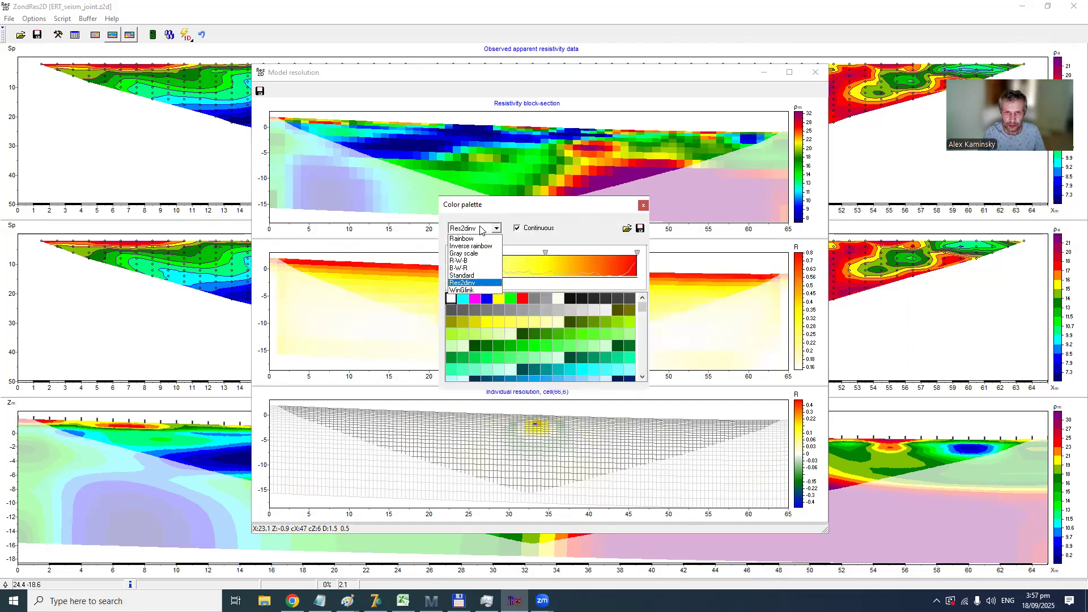
left_click(482, 281)
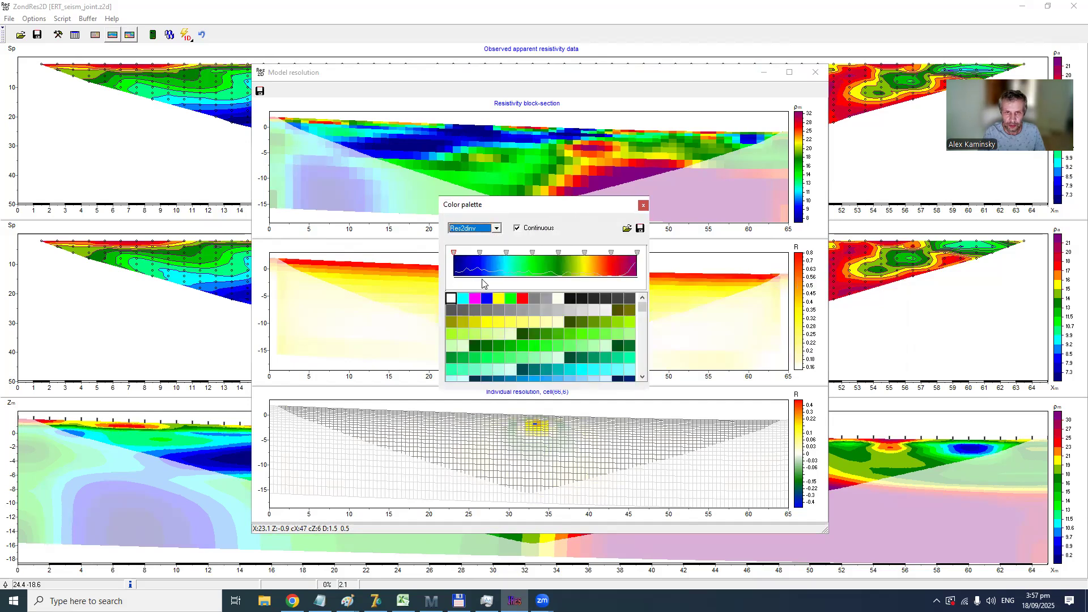
left_click(643, 205)
left_click(481, 374)
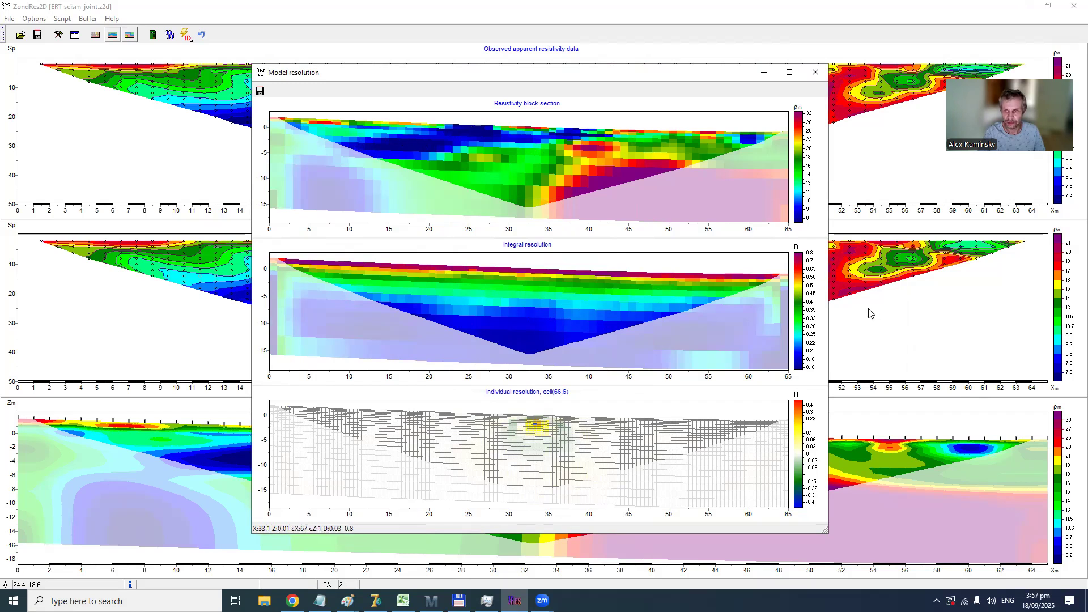
- Compare the recoloured Integral resolution section in linear scale, then return its colour scale to logarithmic
right_click(809, 271)
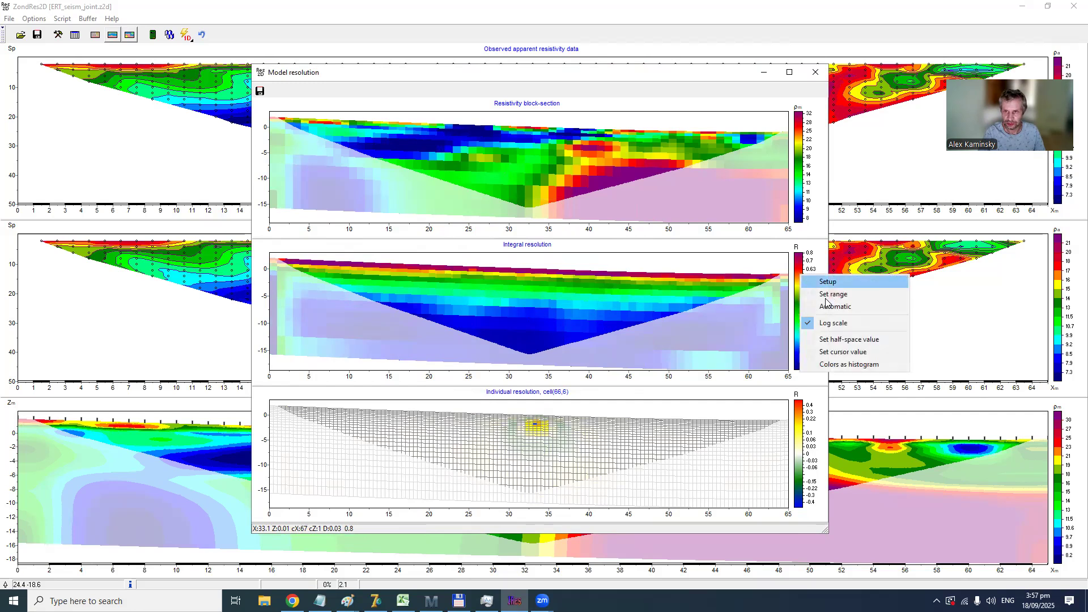
left_click(835, 325)
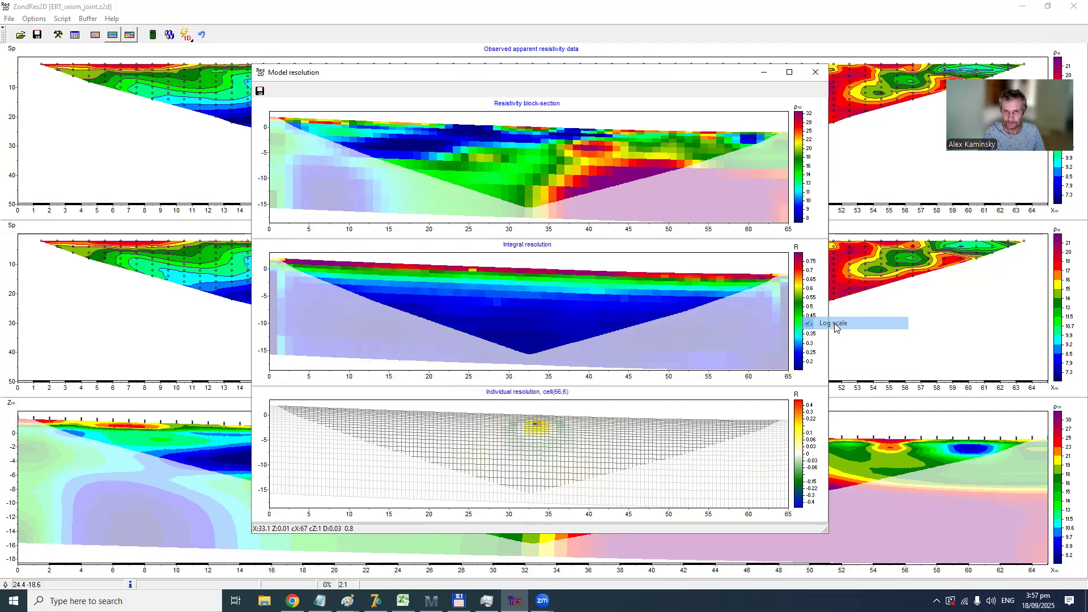
right_click(796, 296)
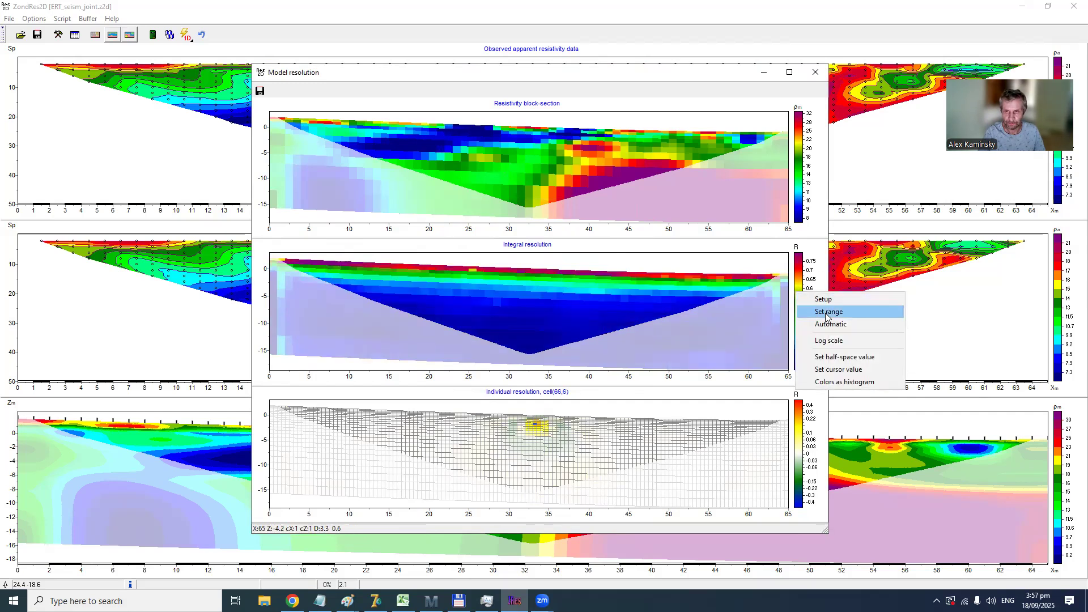
left_click(833, 341)
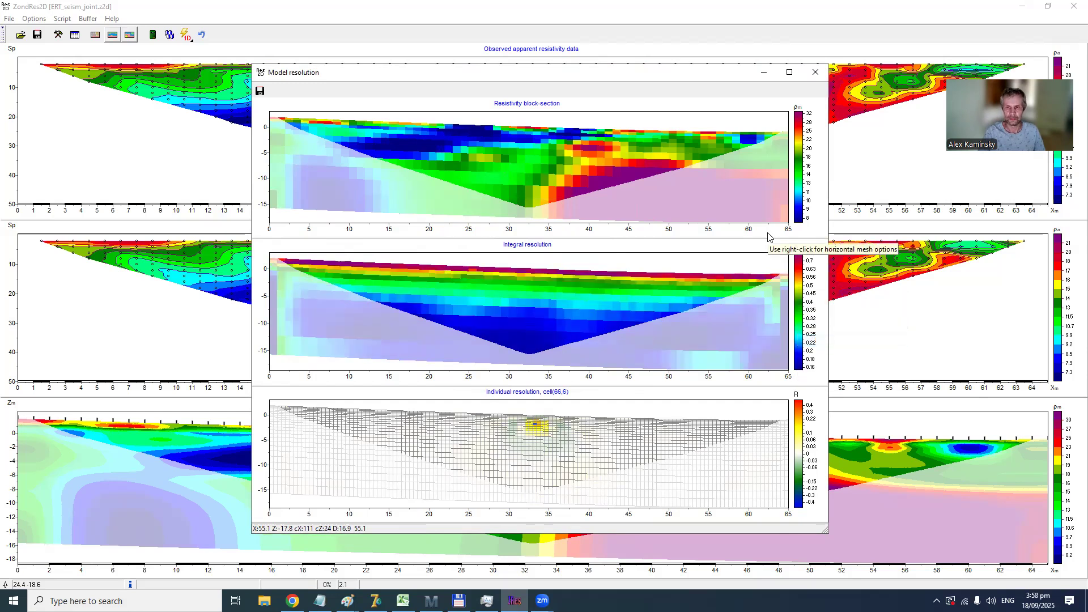